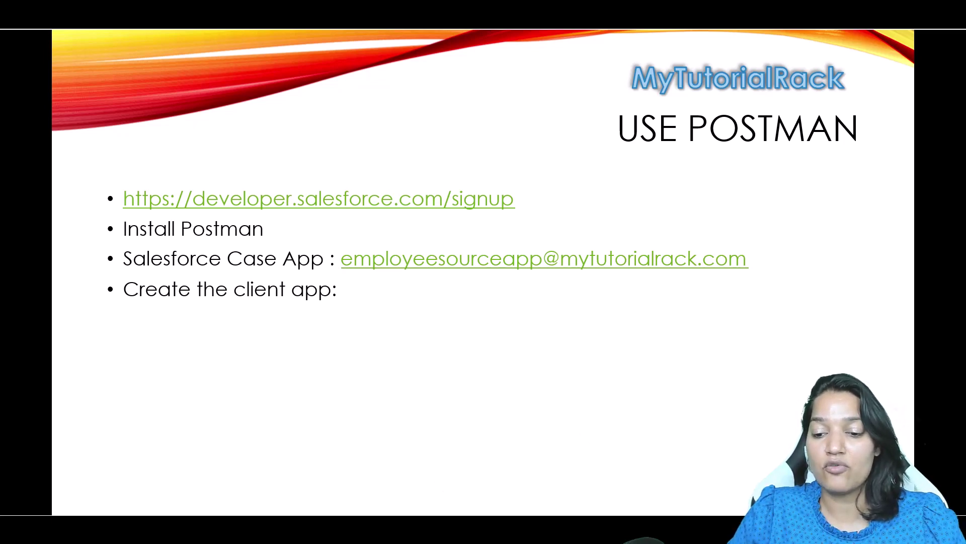
Load developer.salesforce.com/signup in a new Chrome tab
left_click(715, 461)
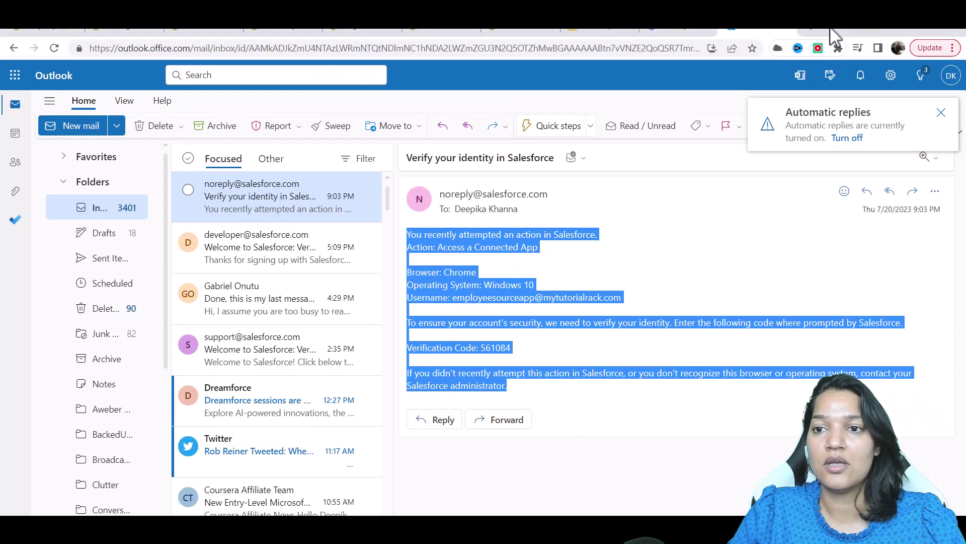
left_click(814, 32)
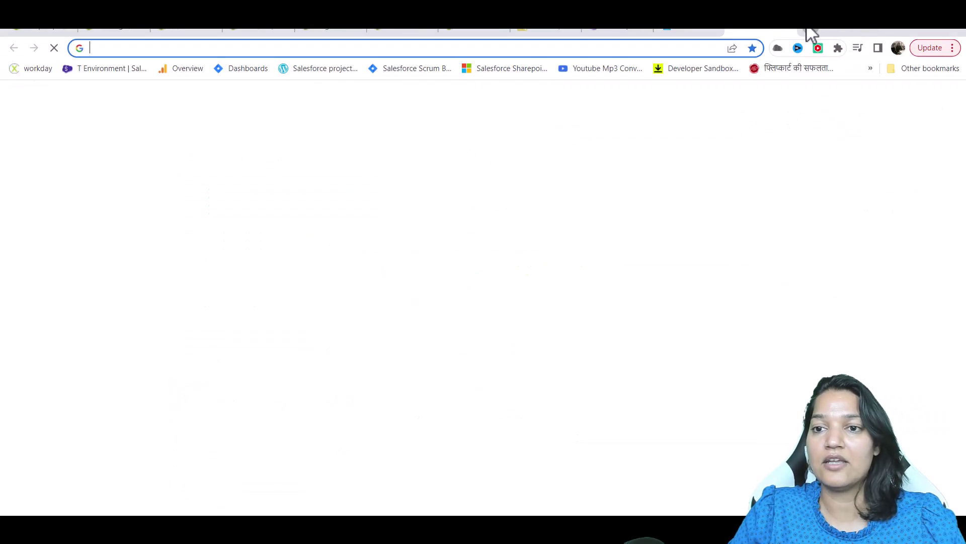
left_click(484, 47)
type("de")
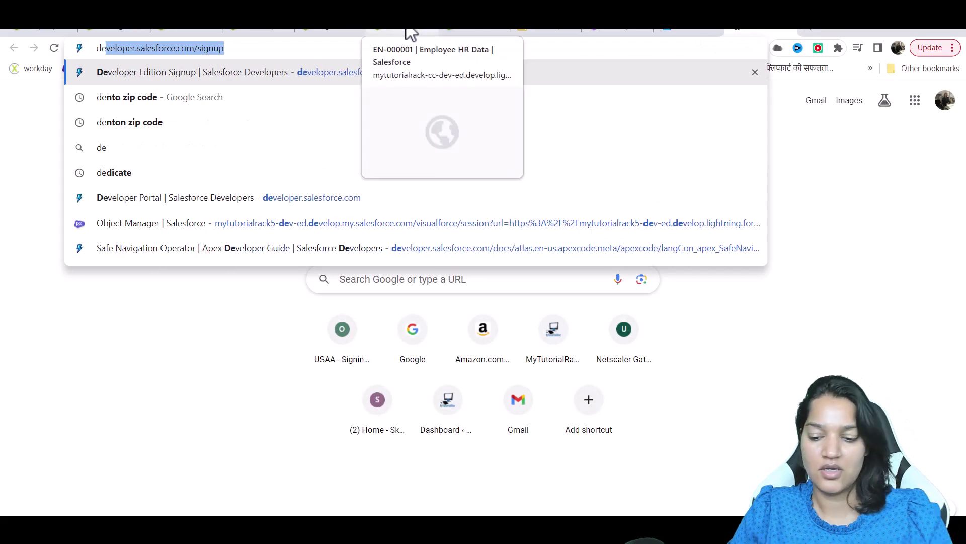
key("Return")
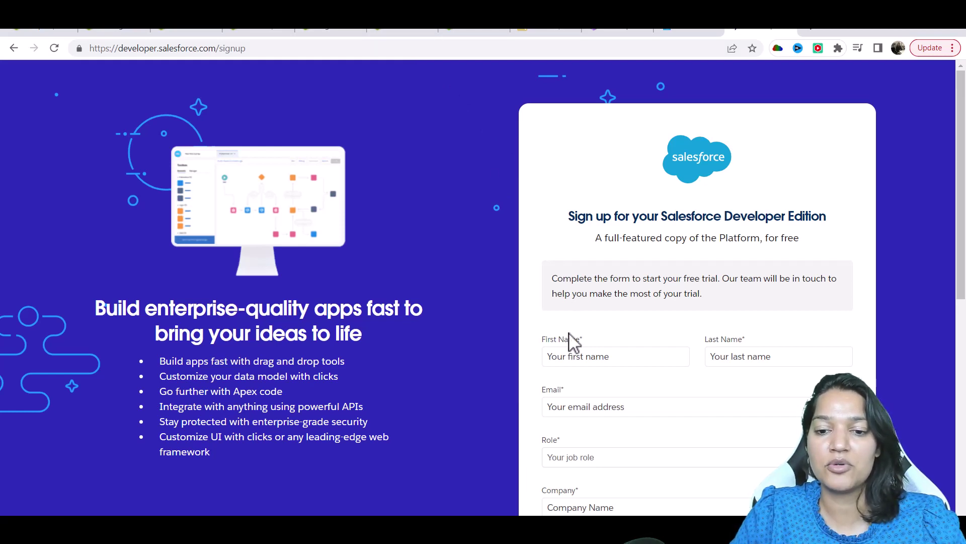
Enter the first and last name SalesforceClient App, then tab through the email field
left_click(591, 356)
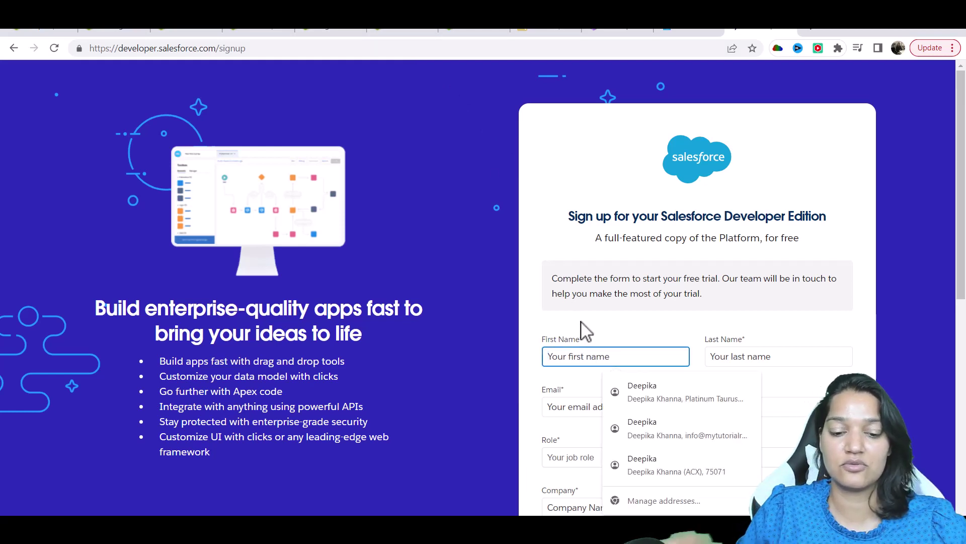
type("S")
key("BackSpace")
type("SalesforceClient")
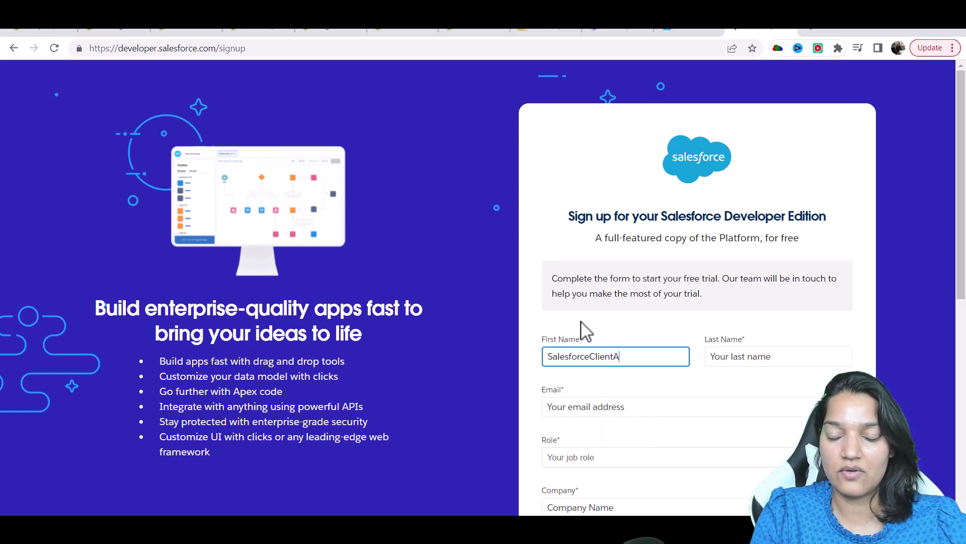
key("Tab")
type("App")
key("Tab")
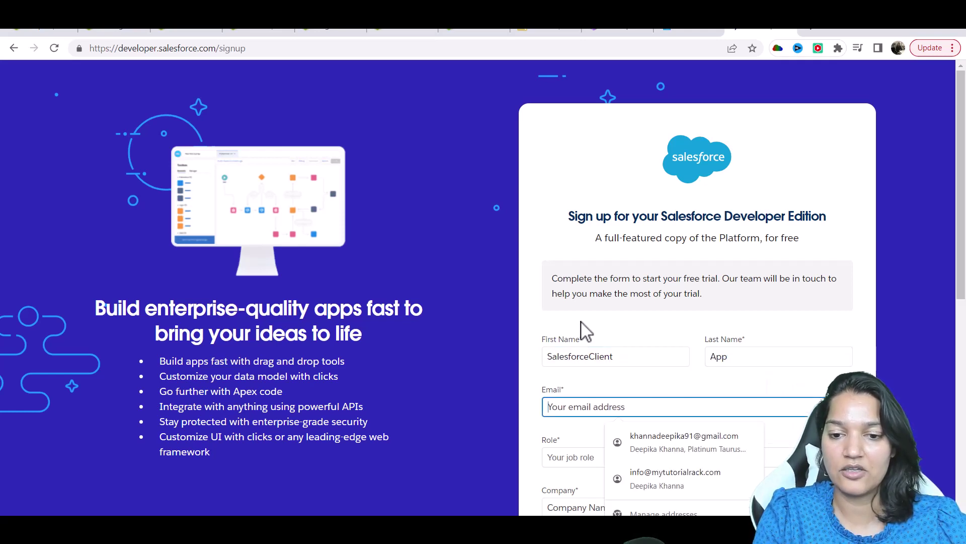
type("Info@")
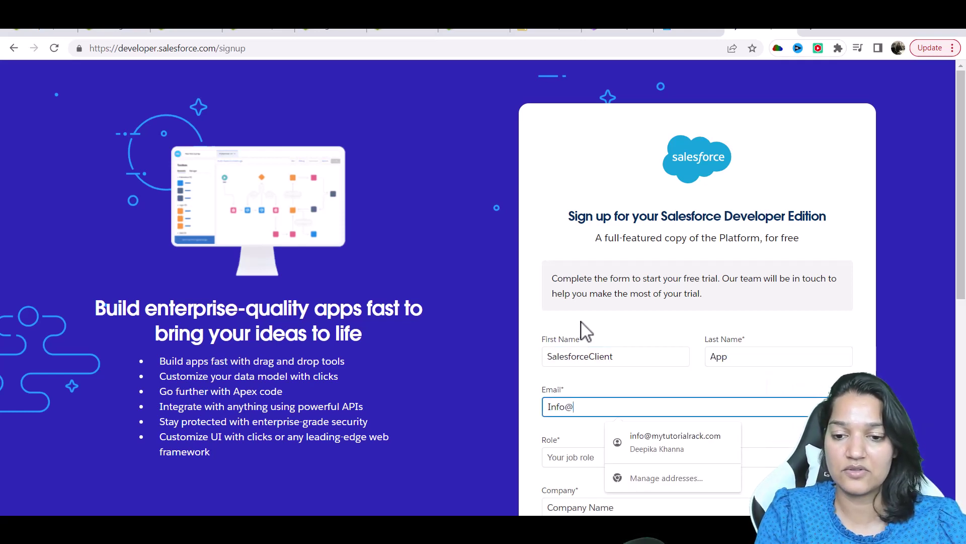
key("Tab")
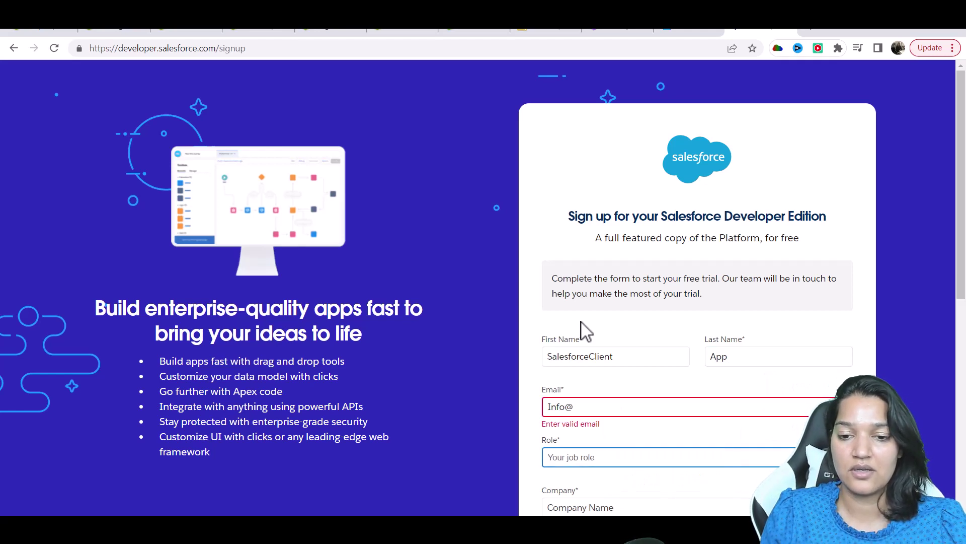
Replace the invalid email with the suggested company address and set the role to Developer
left_click(597, 406)
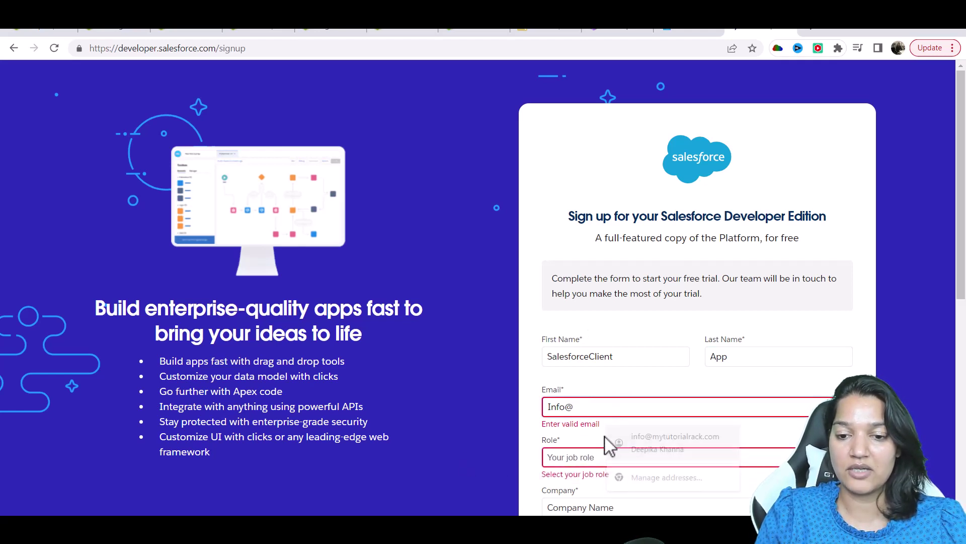
left_click(665, 437)
left_click(559, 456)
left_click(570, 398)
scroll(590, 423, "down", 2)
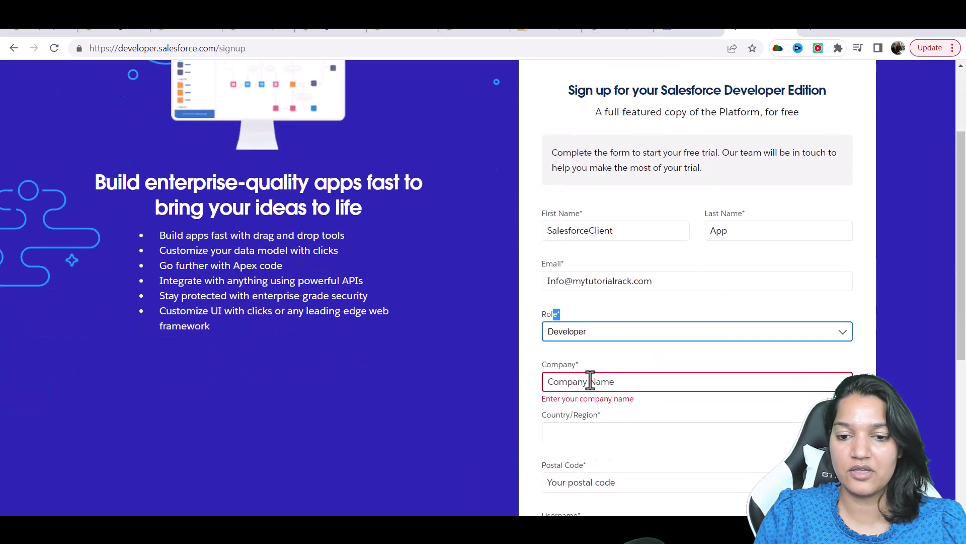
Enter company ABC and select United States as the country
left_click(591, 381)
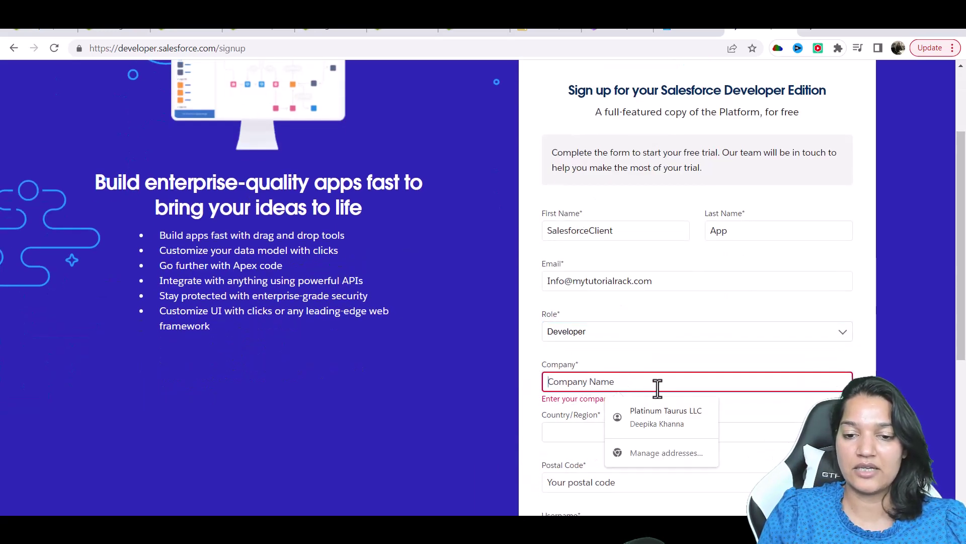
type("ABC")
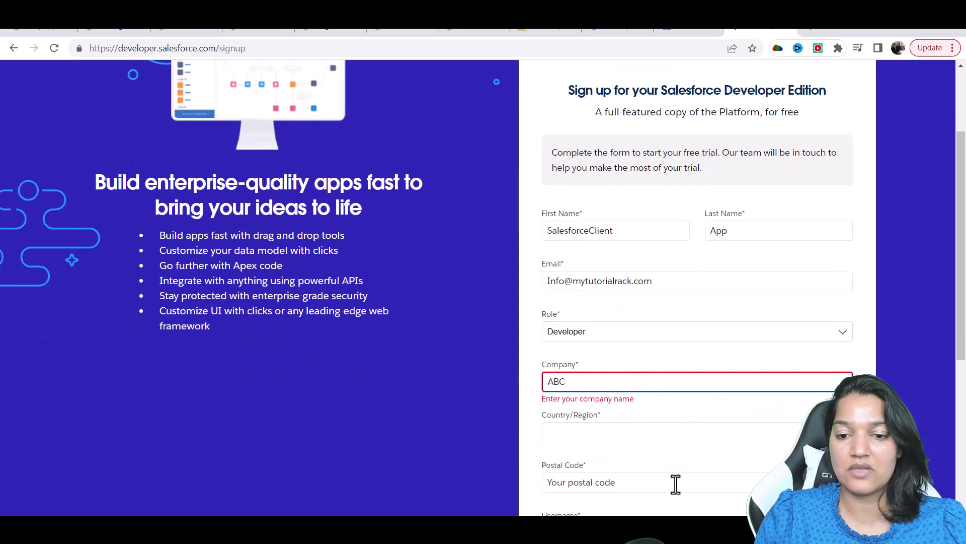
left_click(657, 431)
type("u")
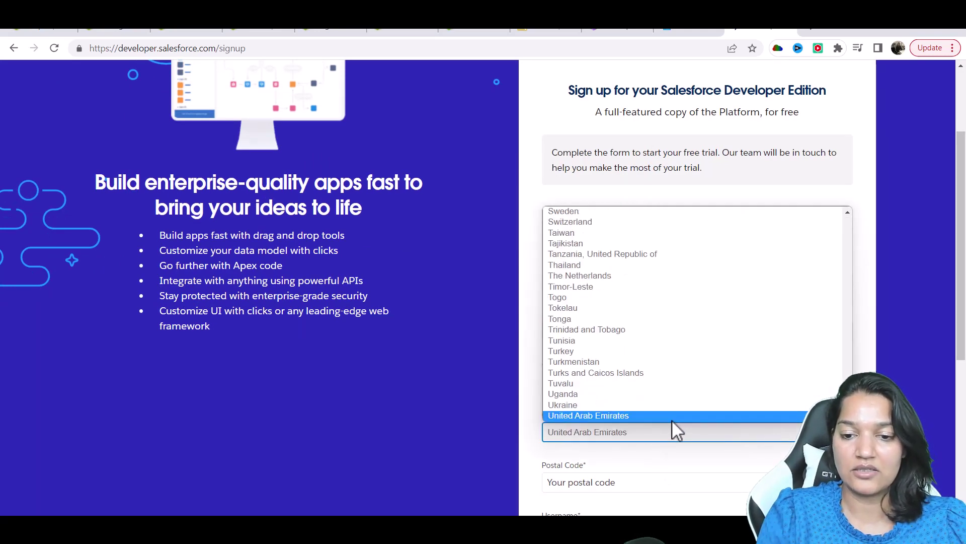
type("n")
left_click(595, 383)
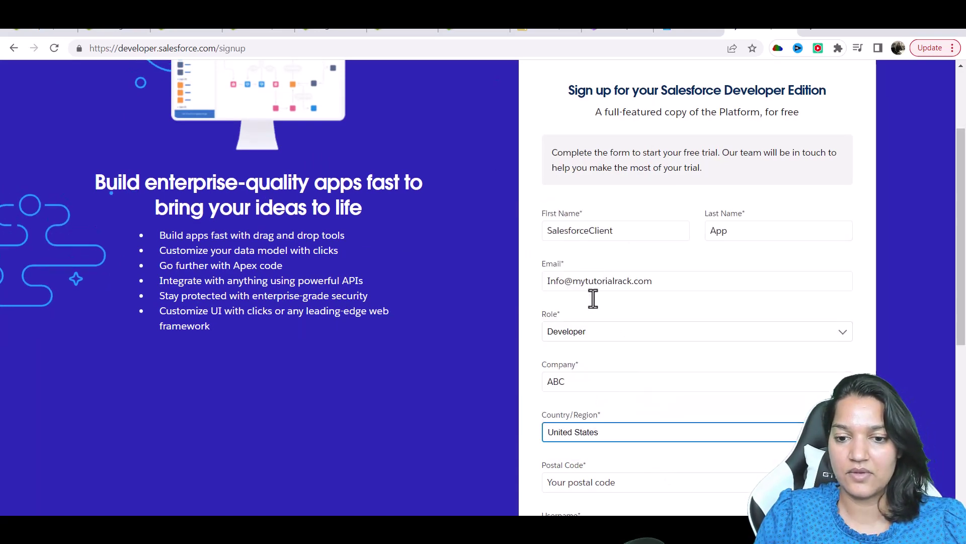
left_click(580, 482)
type("75")
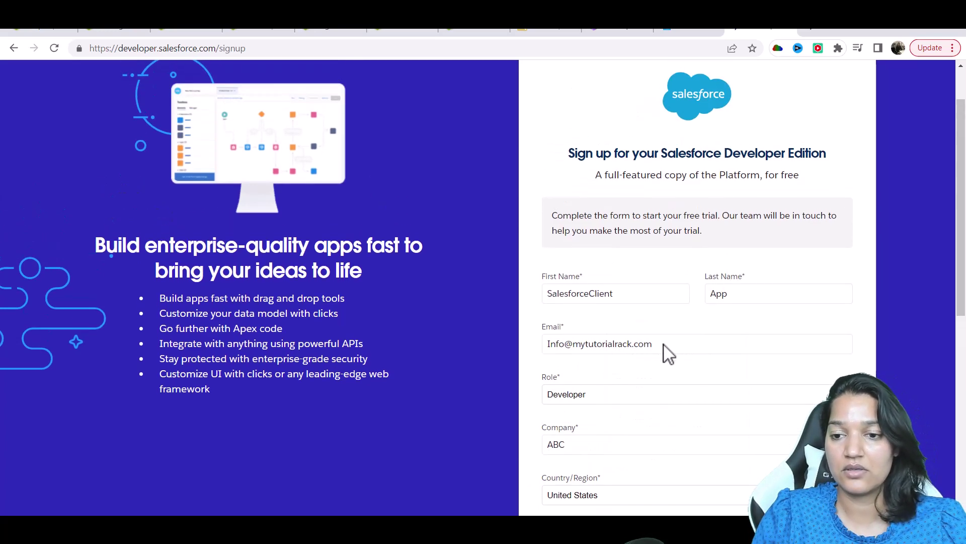
scroll(702, 340, "down", 3)
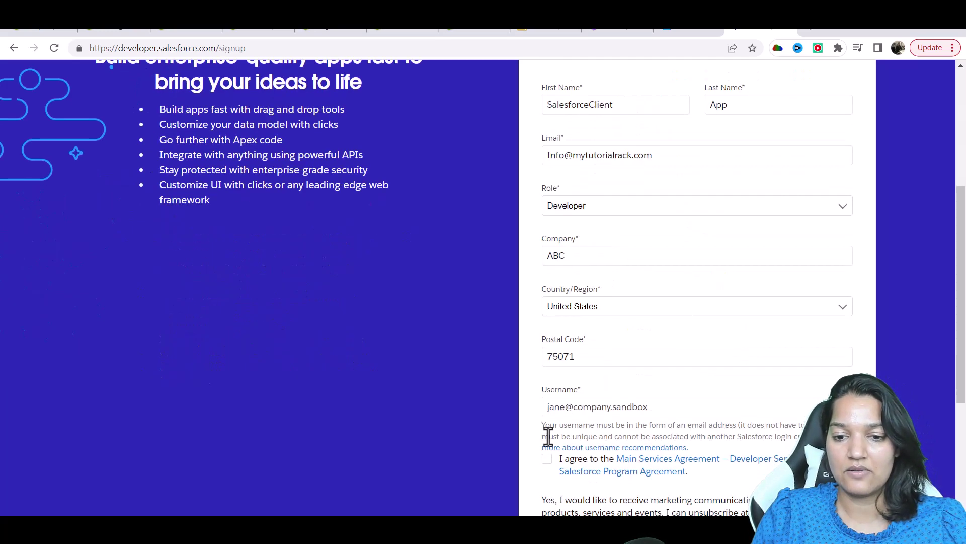
left_click(568, 406)
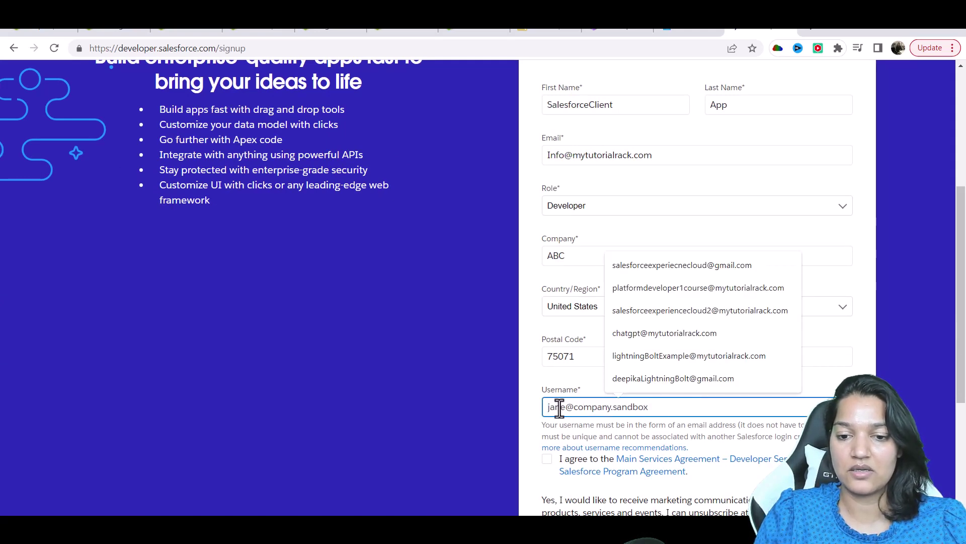
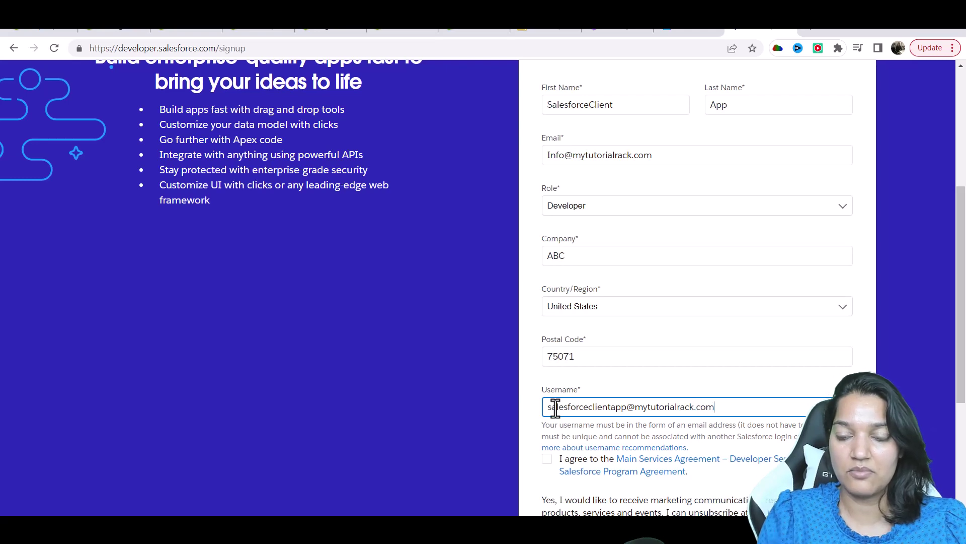
triple_click(557, 407)
key("ctrl+c")
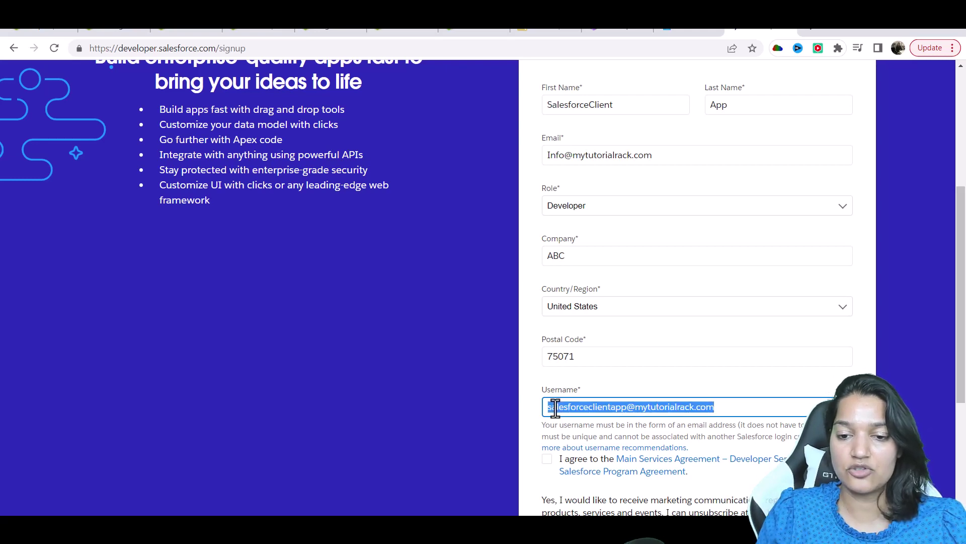
left_click(547, 459)
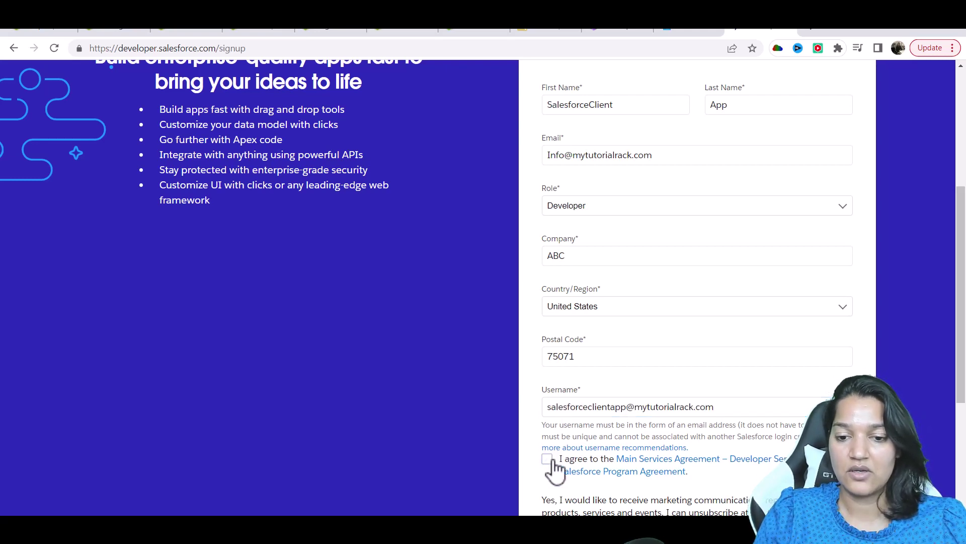
scroll(604, 453, "down", 2)
left_click(697, 463)
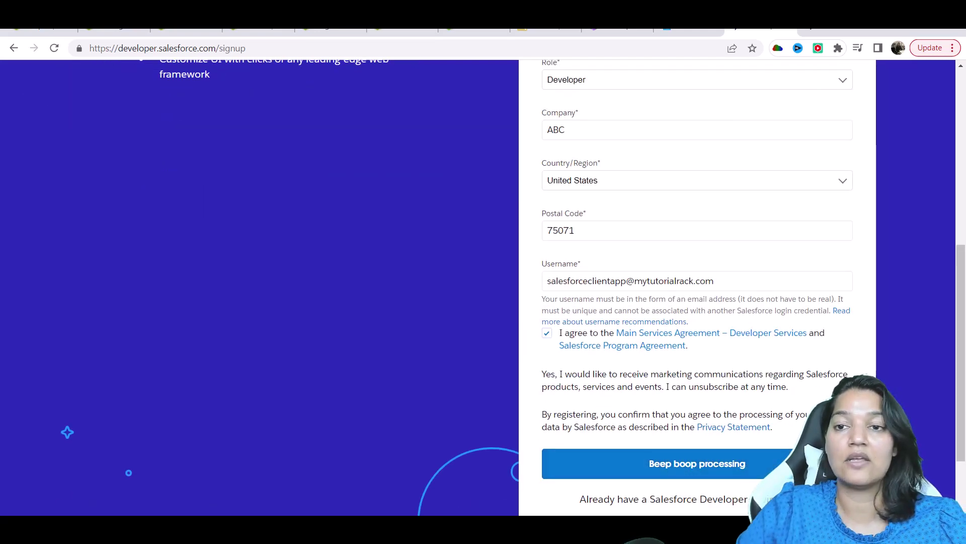
Paste the username on a new line below the Bearer line in Notepad, then return to the browser
key("alt+Tab")
left_click(260, 243)
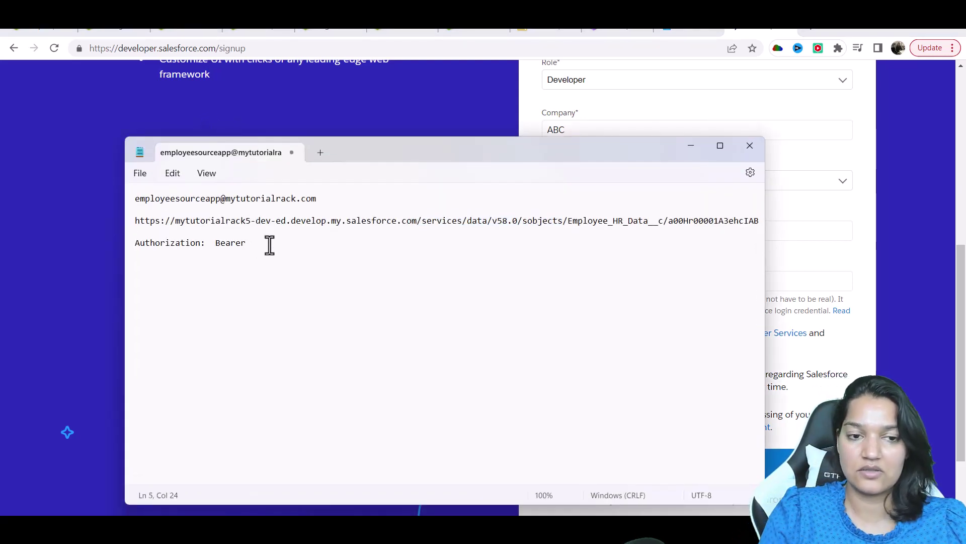
key("Return")
key("Return")
key("ctrl+v")
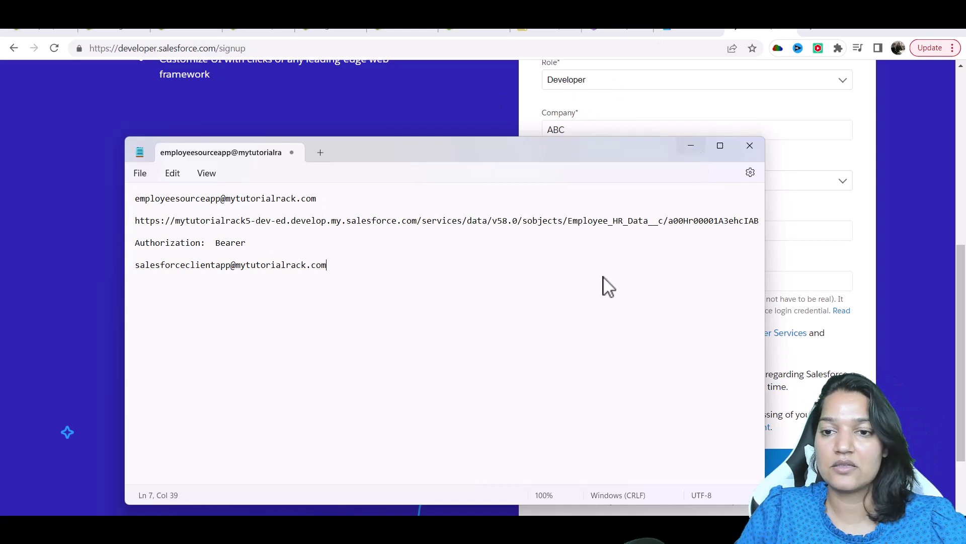
key("alt+Tab")
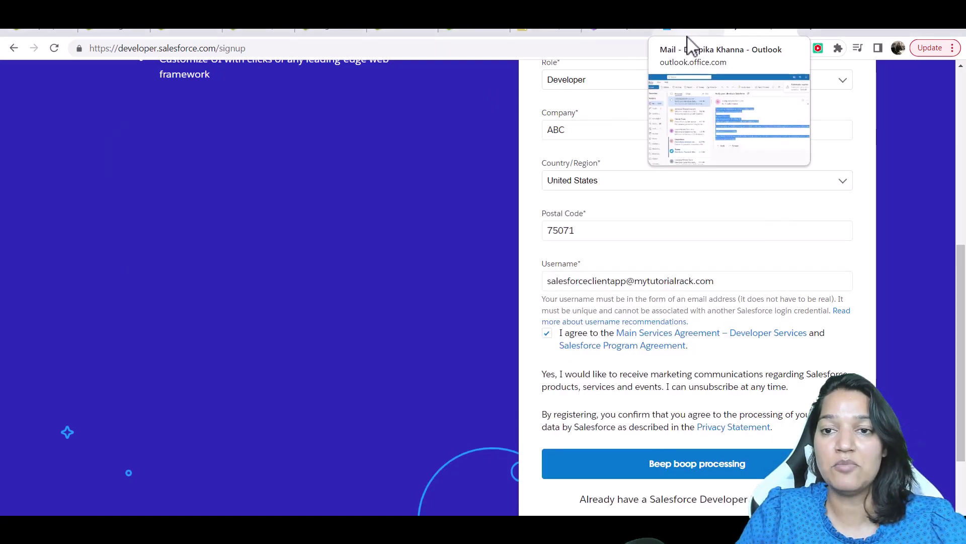
Open the 'Welcome to Salesforce: Verify your account' email in Outlook and follow Verify Account
left_click(689, 34)
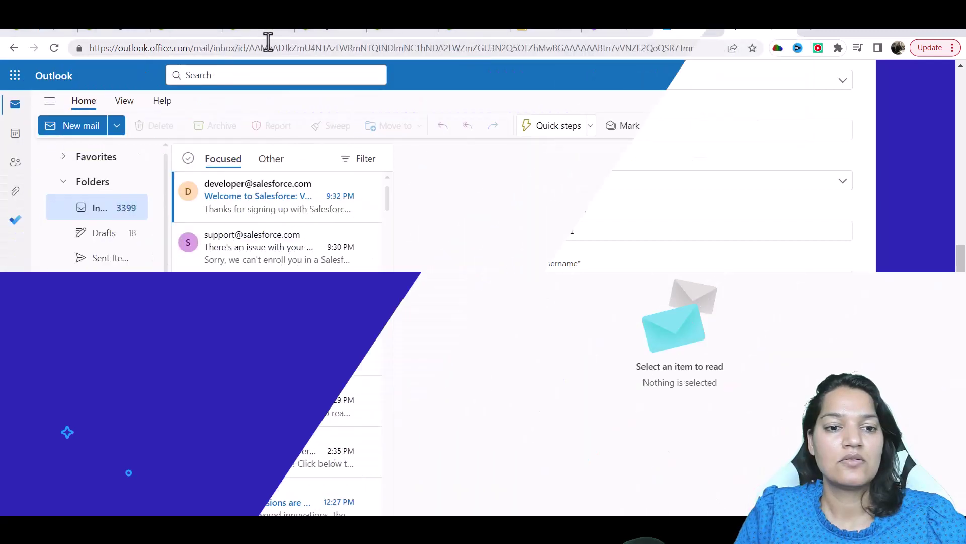
left_click(224, 197)
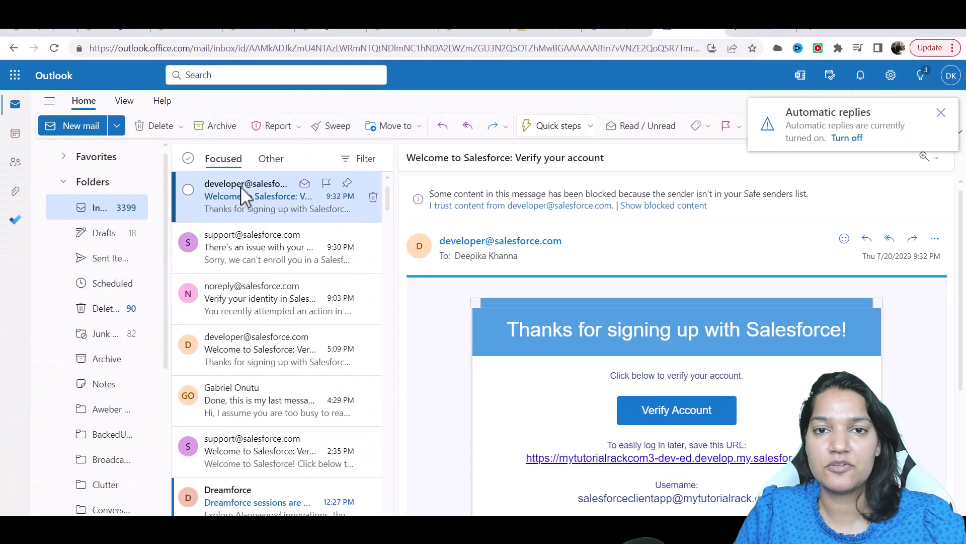
scroll(537, 294, "down", 2)
scroll(551, 340, "down", 2)
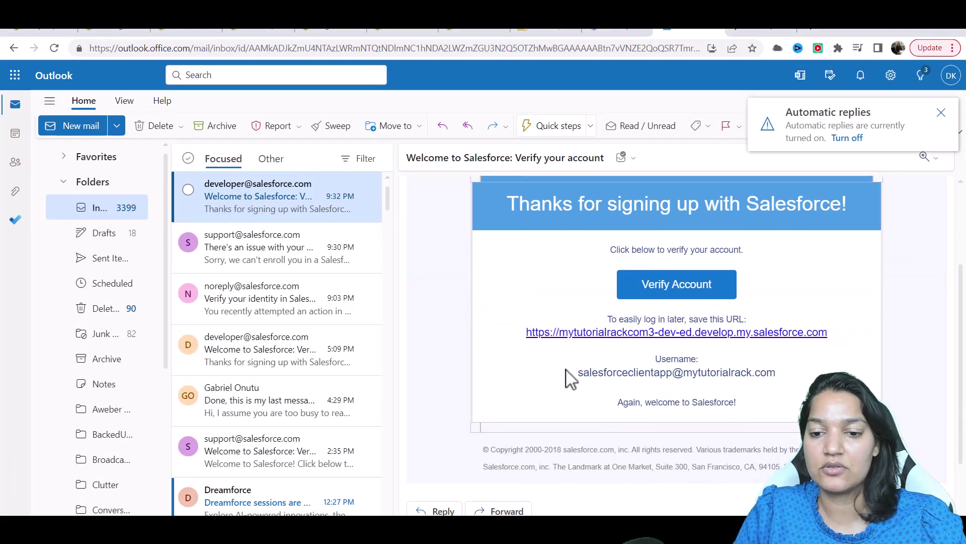
left_click(677, 291)
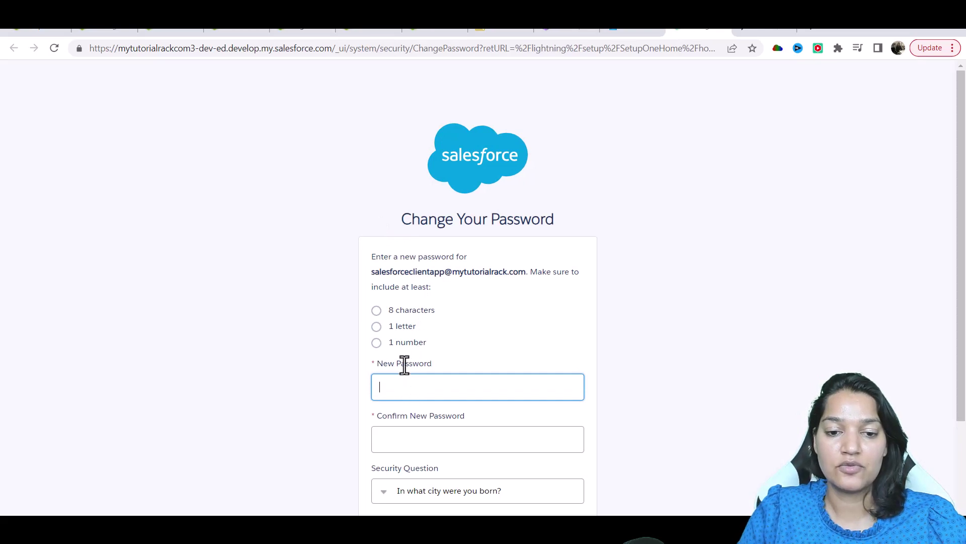
left_click(412, 387)
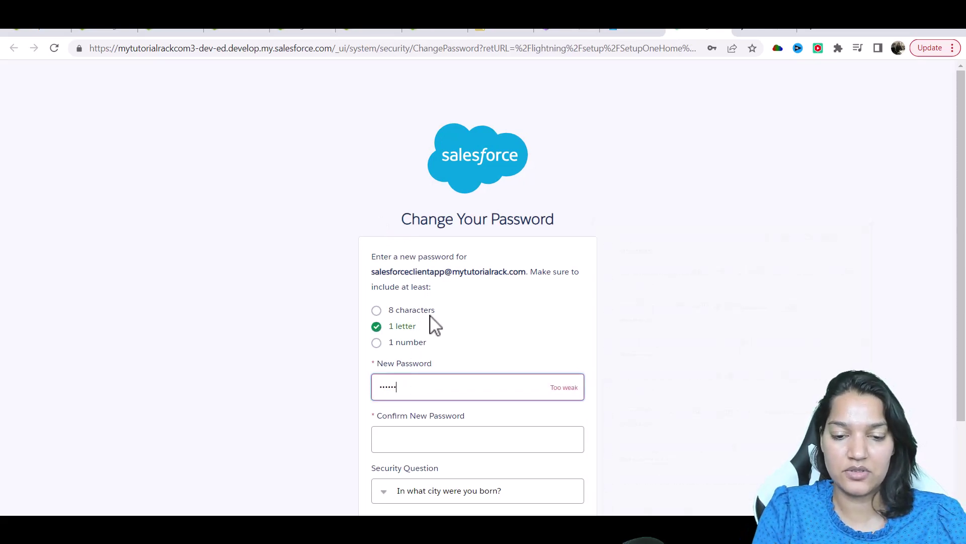
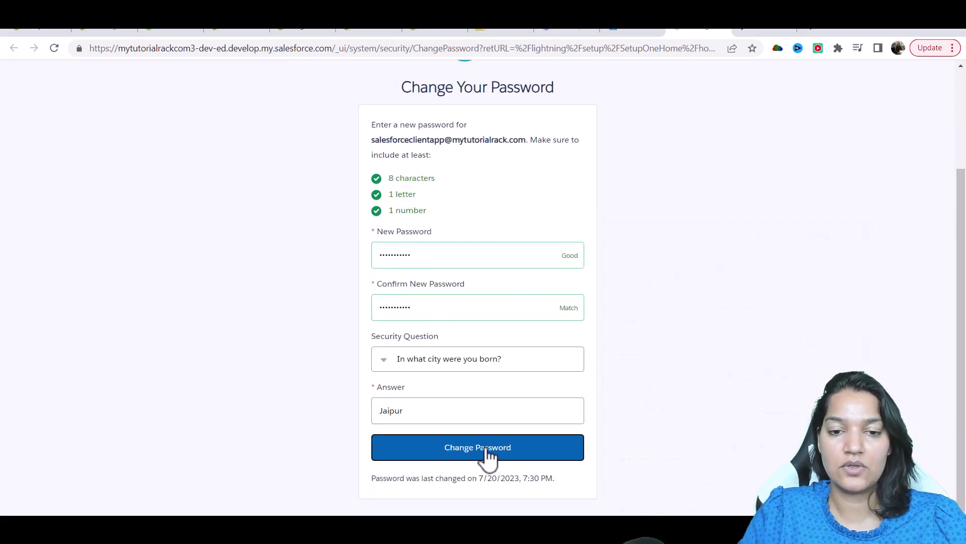
left_click(489, 450)
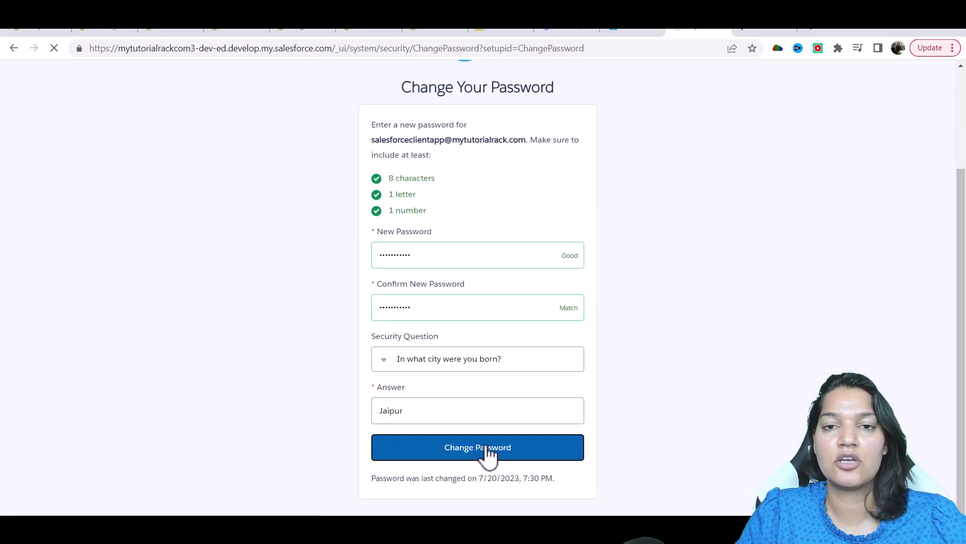